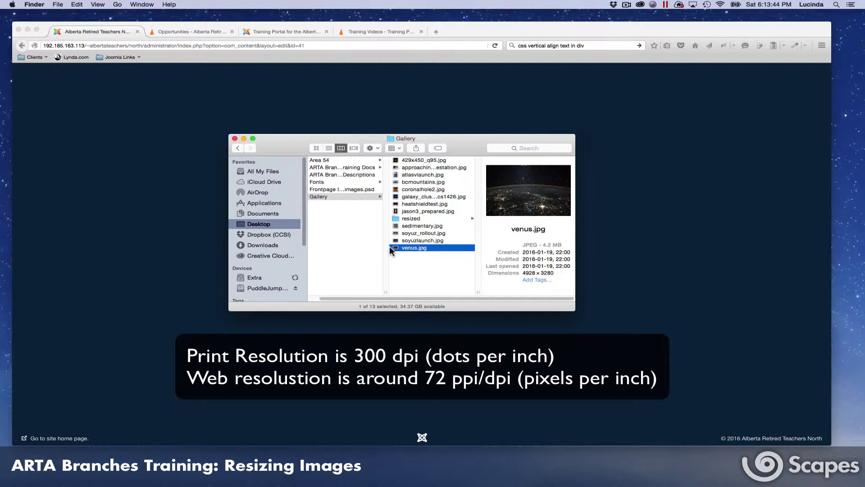
Open venus.jpg from the Gallery folder with PhotoScape X (2.3) and load it into the photo editor.
right_click(396, 247)
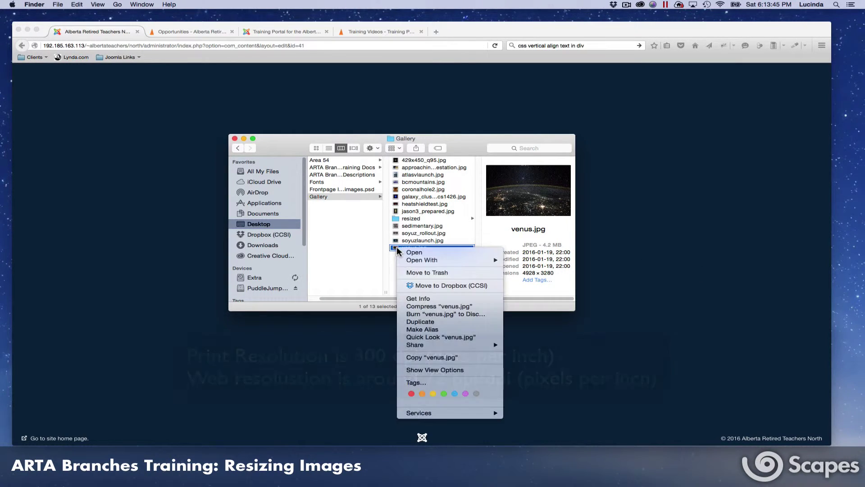
mouse_move(435, 259)
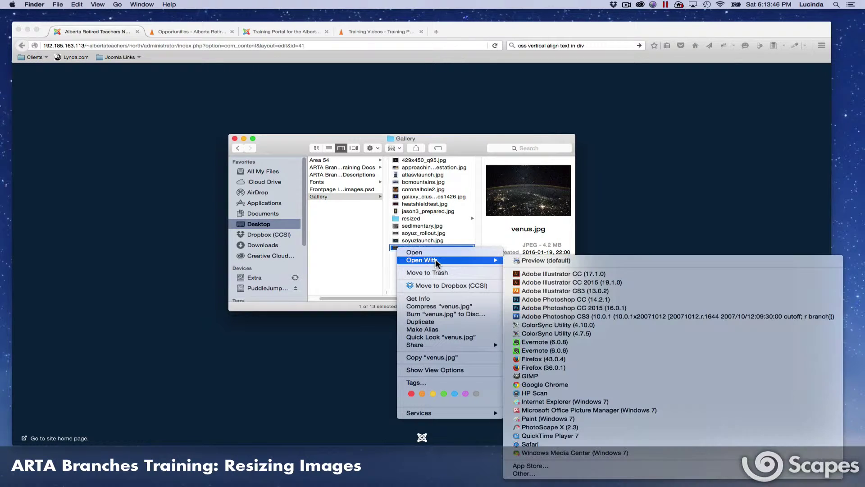
click(551, 427)
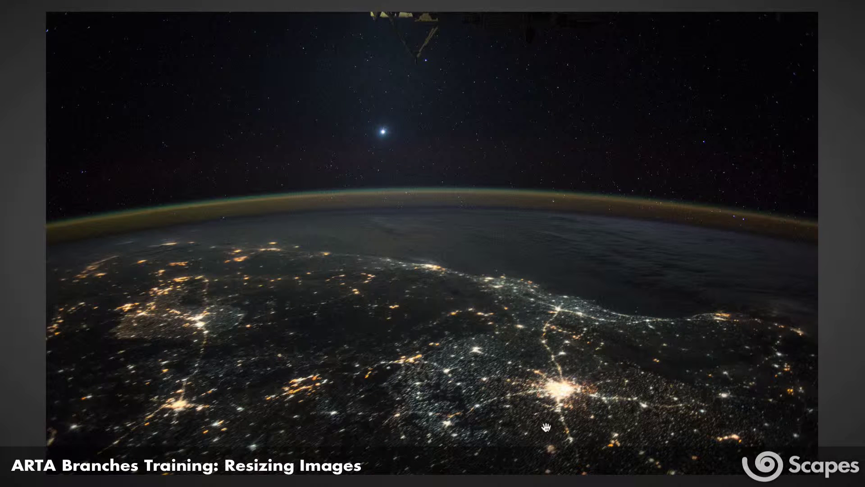
double_click(546, 426)
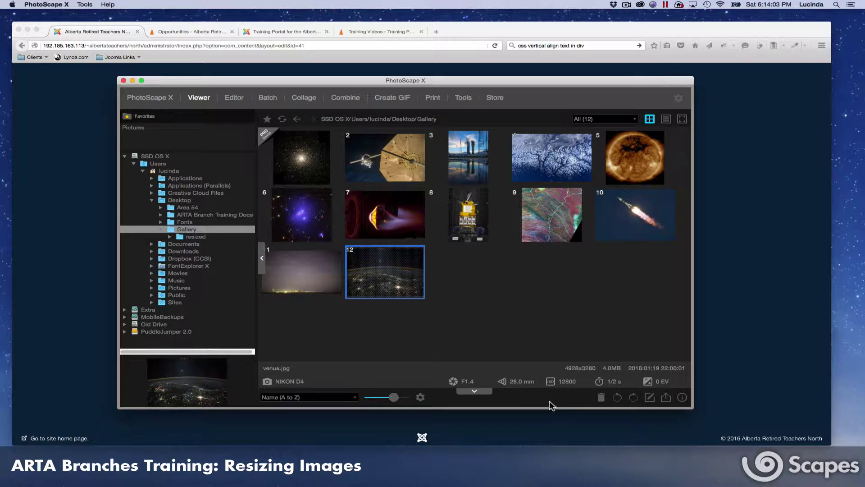
click(234, 98)
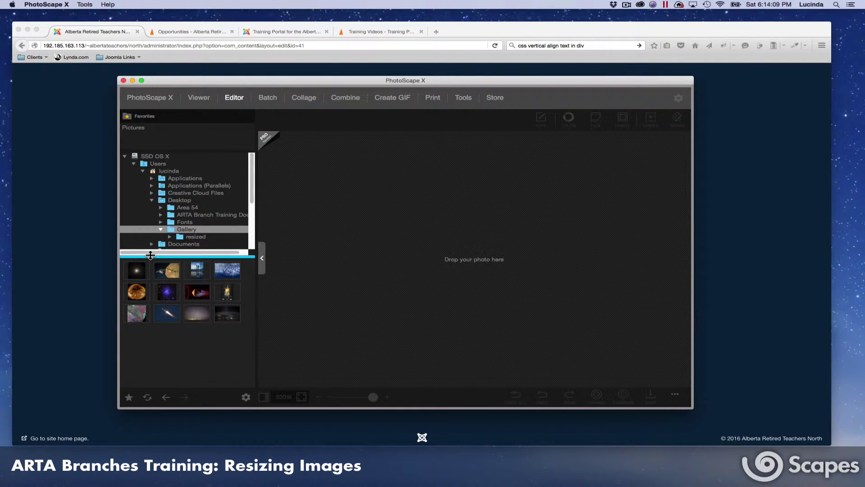
click(226, 317)
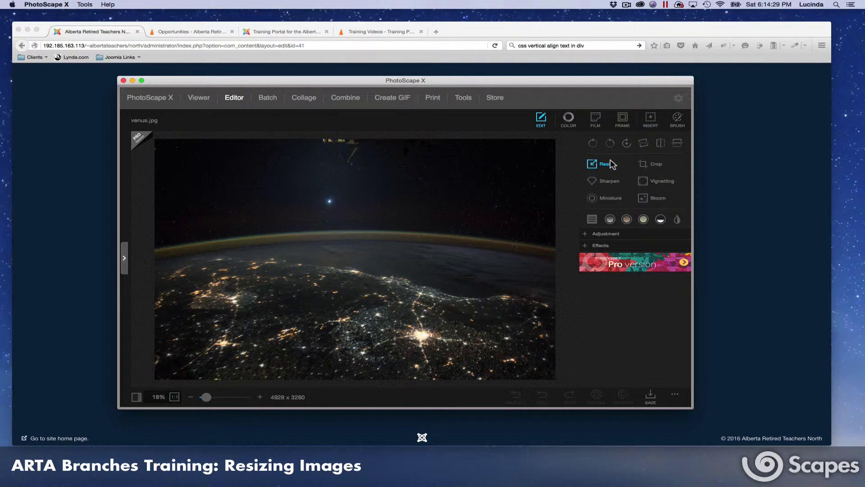
Resize the venus.jpg image to a width of 1000 px with the aspect ratio preserved.
click(593, 166)
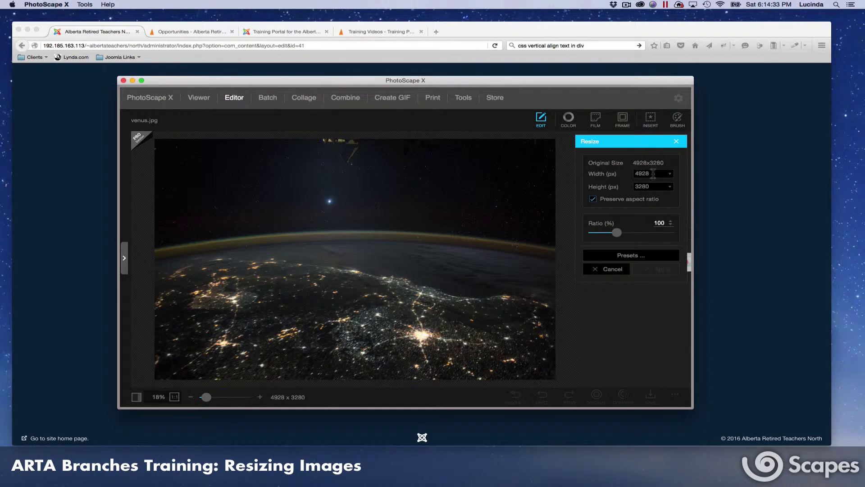
click(670, 173)
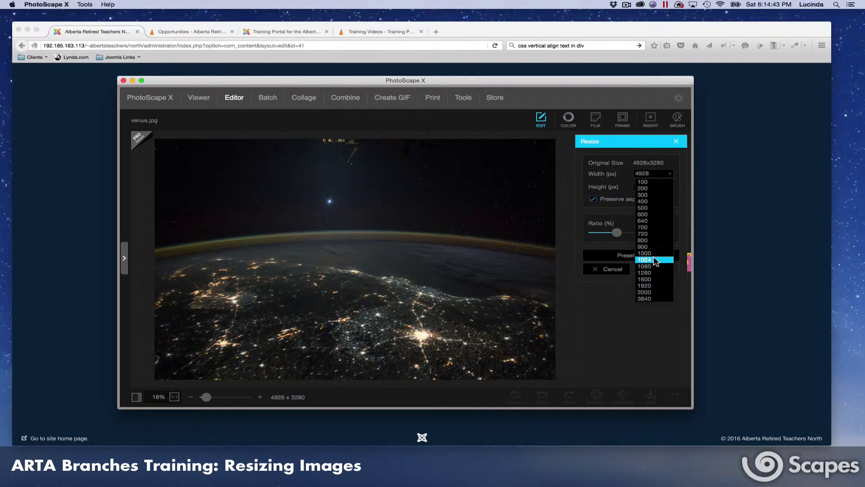
click(656, 174)
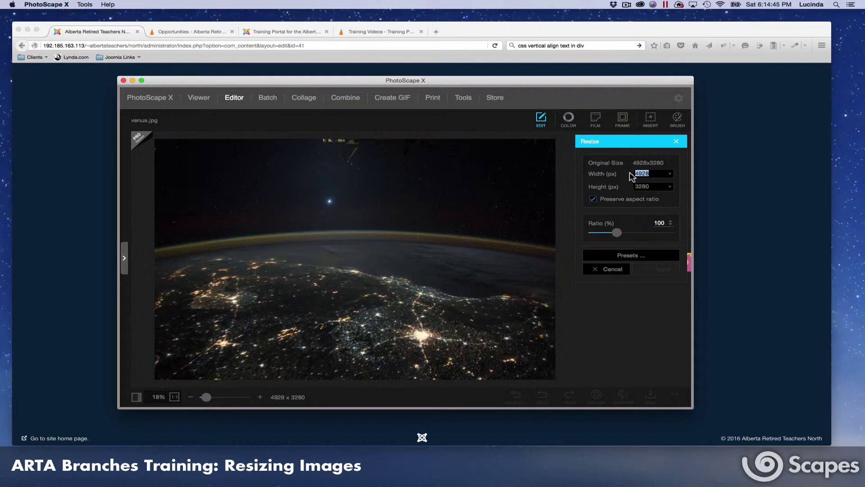
text(100)
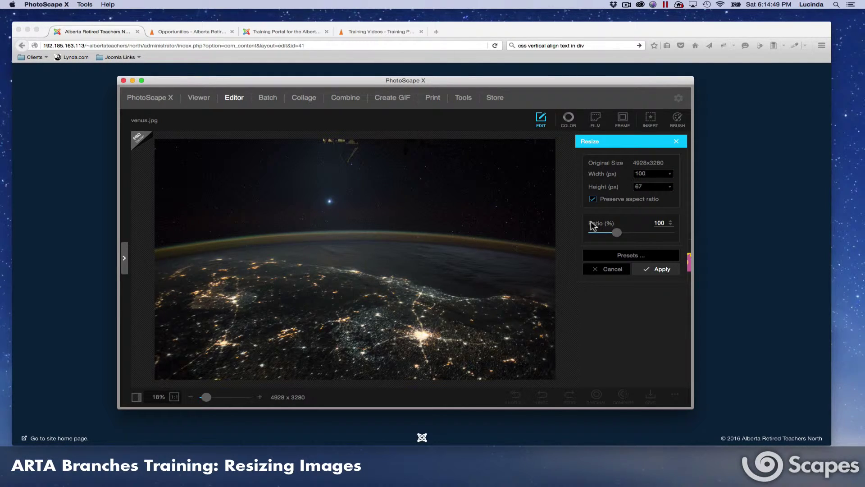
text(0)
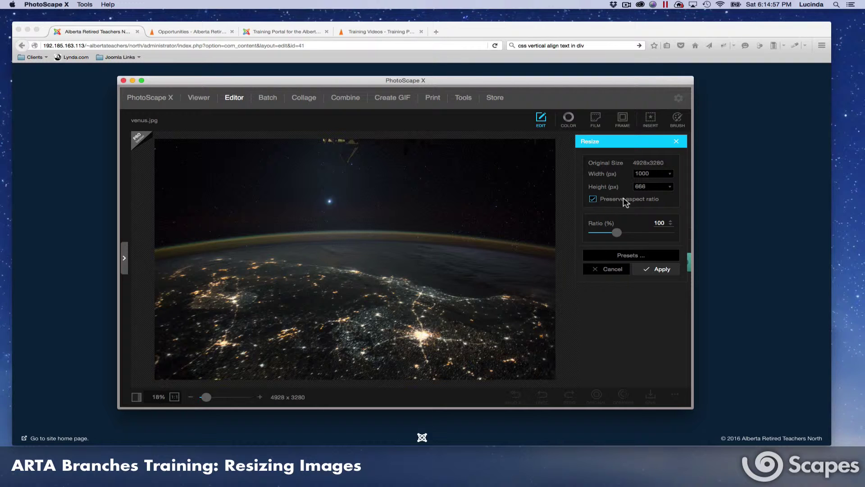
click(650, 269)
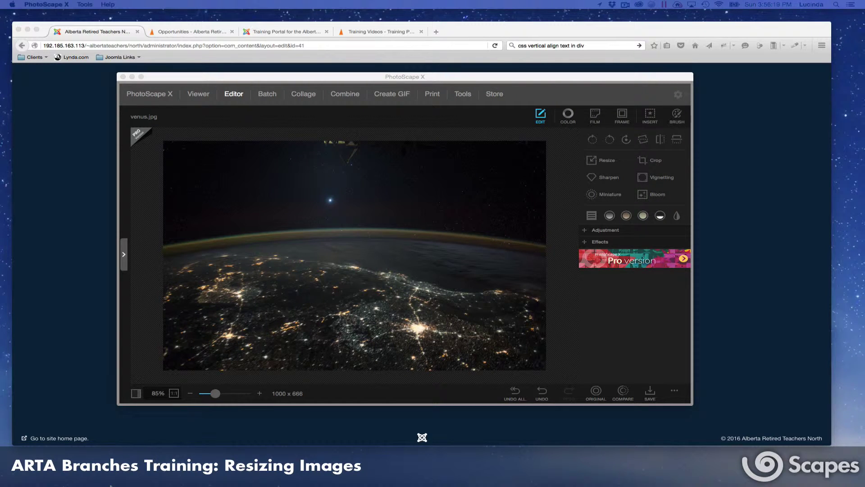
Bring up the save options for the resized image and lower the JPEG quality to 68.
click(669, 398)
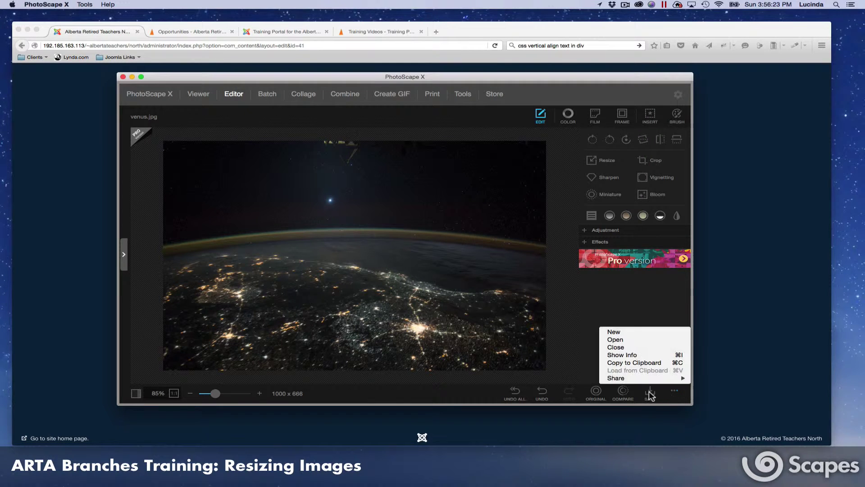
click(650, 395)
click(648, 394)
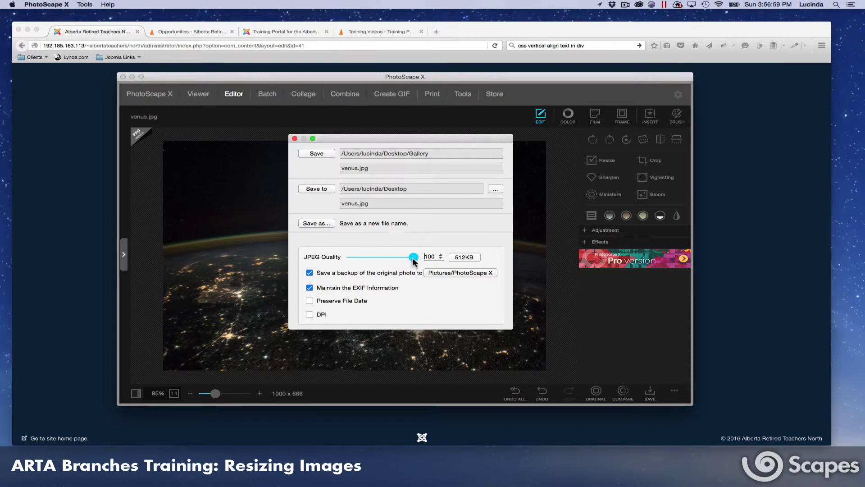
drag(414, 257, 395, 259)
drag(394, 256, 394, 256)
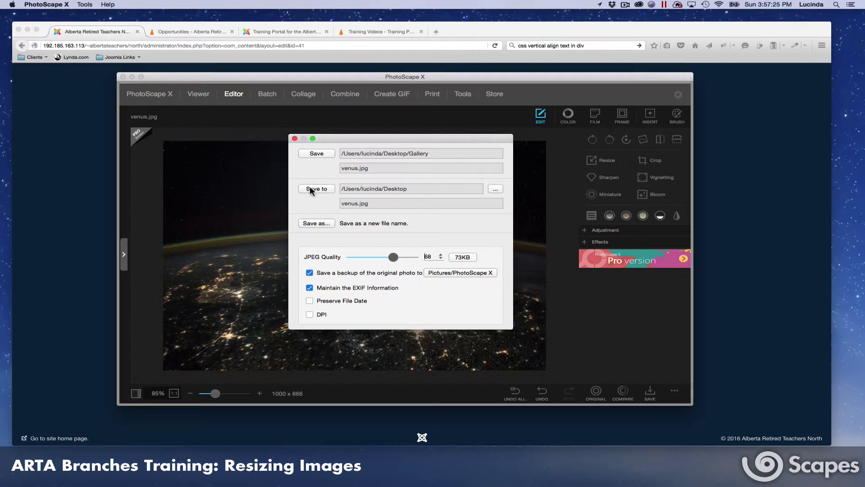
Set the alternative save destination to the resized folder inside Desktop/Gallery.
click(495, 190)
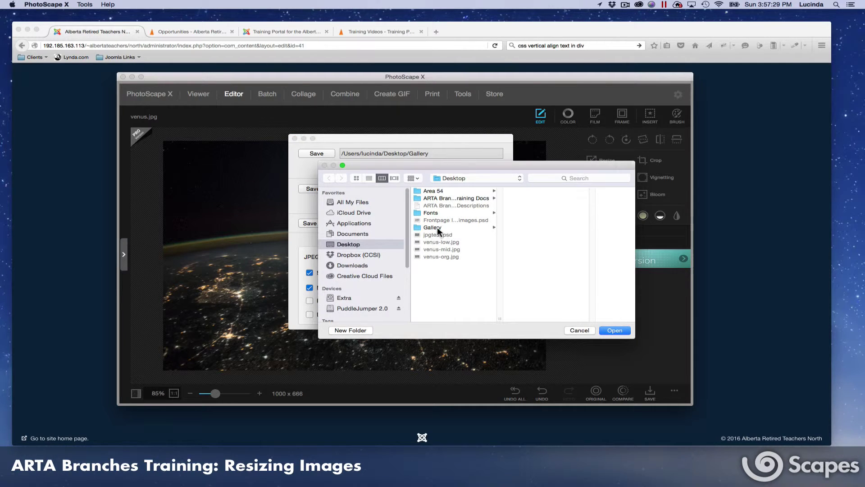
click(437, 227)
click(529, 249)
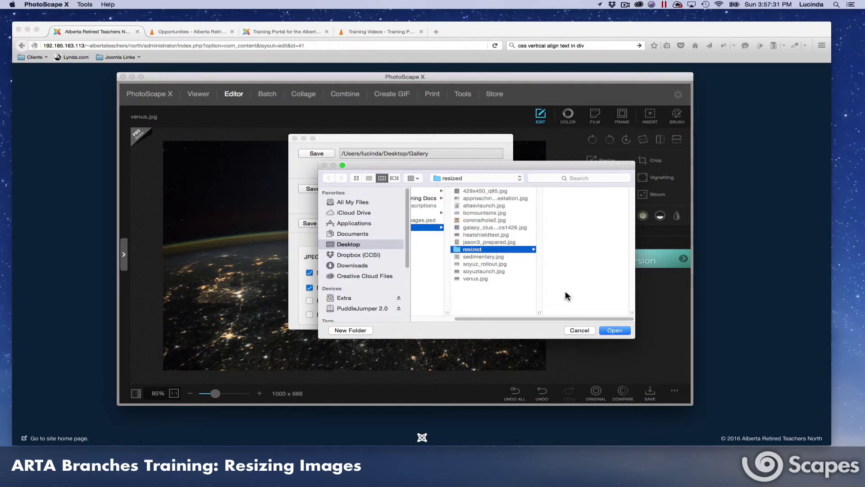
click(615, 331)
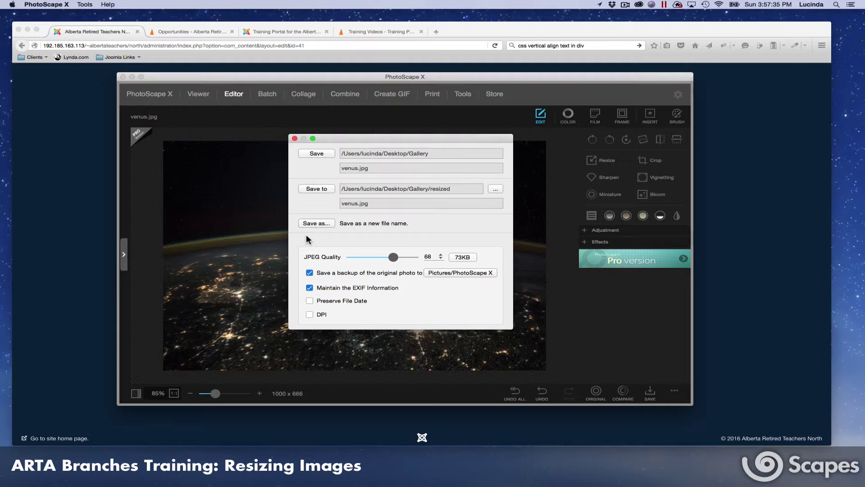
Save the image under the new name venus-web as a JPEG in the Gallery folder.
click(317, 224)
click(398, 183)
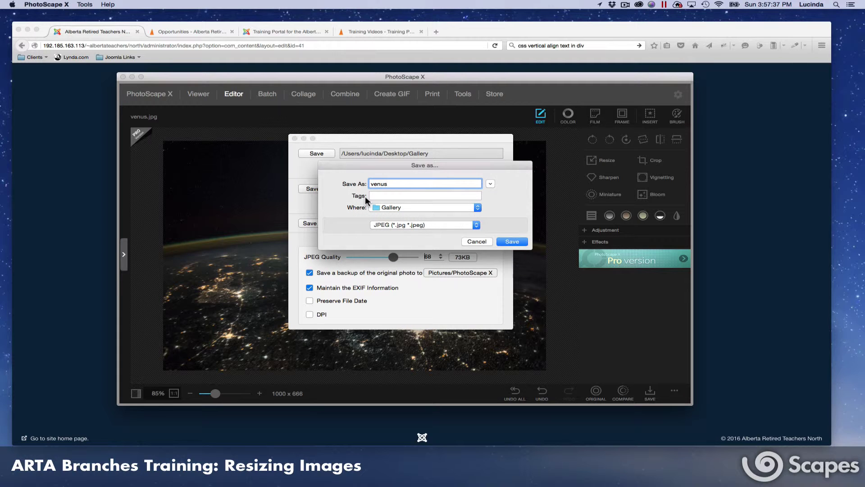
text(-web)
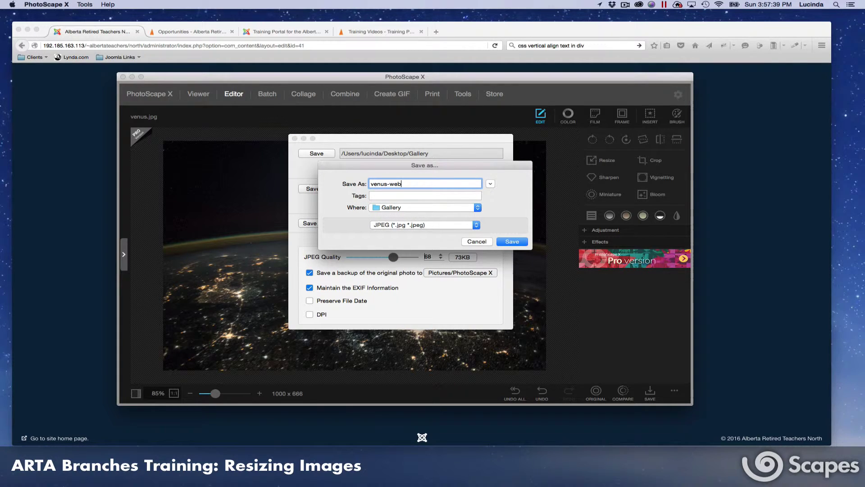
click(513, 242)
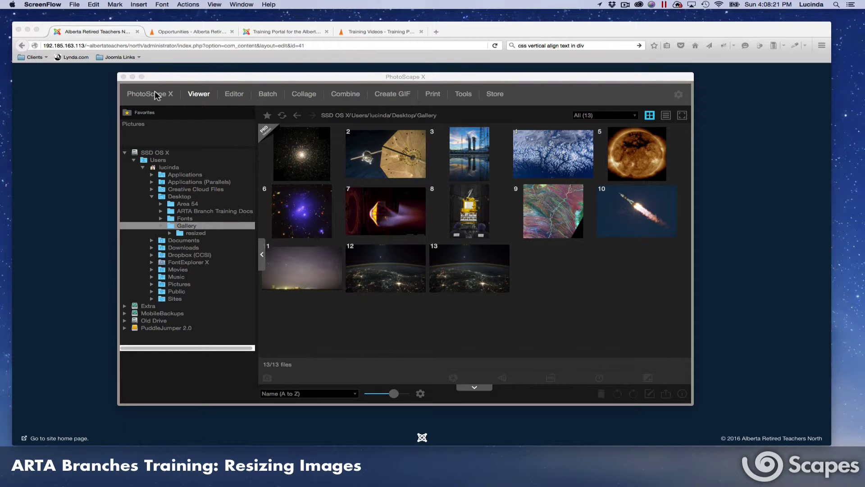
Start a batch with the spacecraft and solar array photo, heatshieldtest.jpg, the gold satellite photo and sedimentary.jpg from the Gallery folder.
click(250, 78)
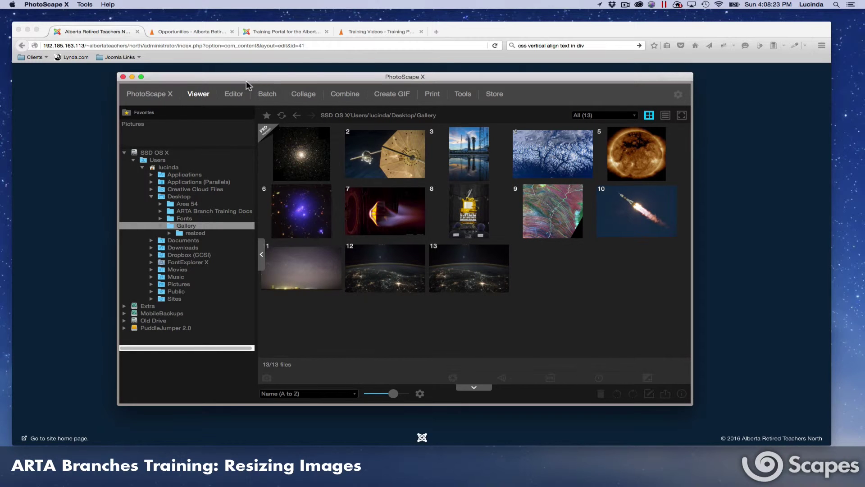
click(267, 95)
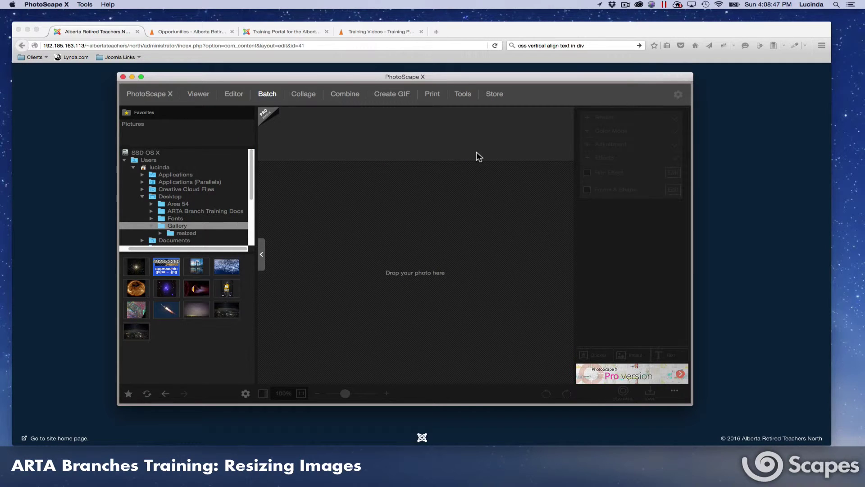
click(169, 267)
drag(168, 268, 286, 132)
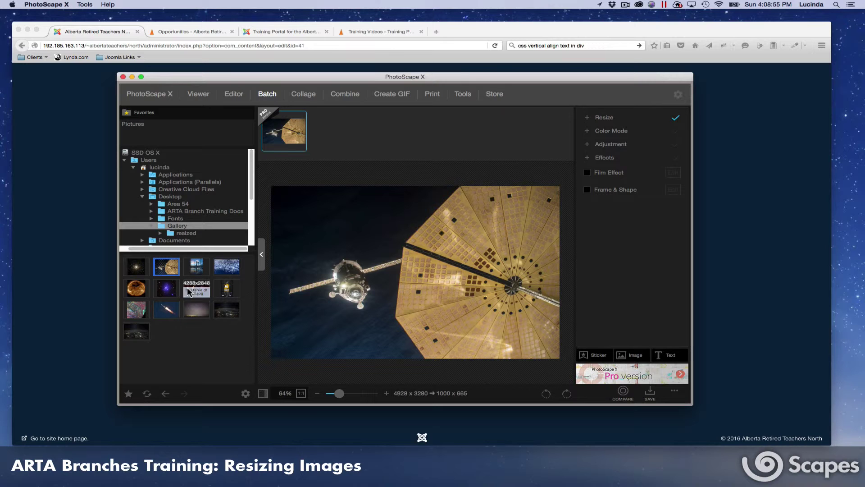
click(206, 286)
drag(207, 286, 333, 132)
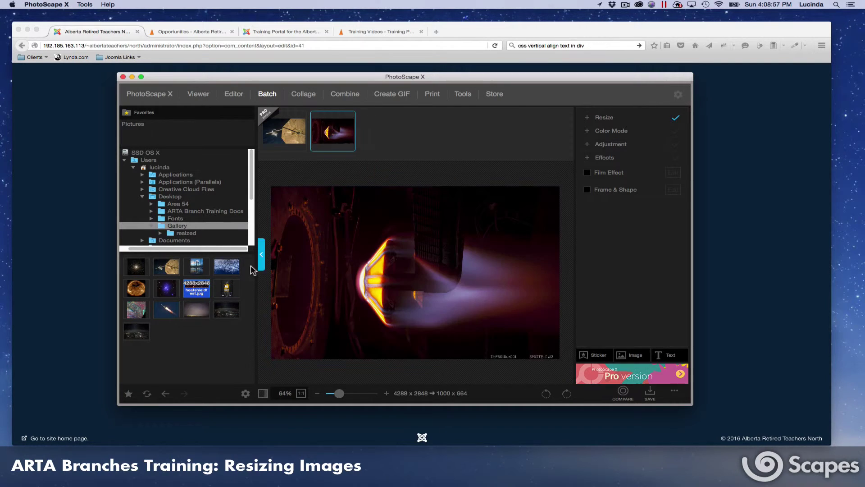
drag(226, 295, 385, 133)
drag(139, 310, 410, 125)
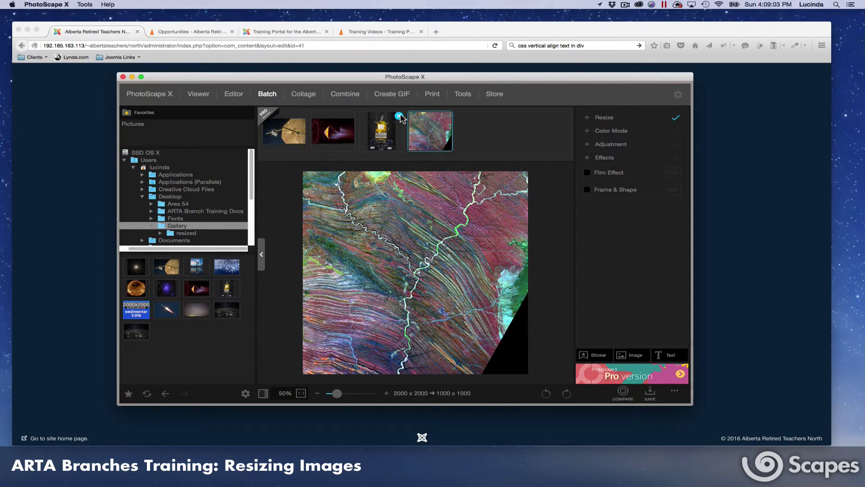
Remove the gold satellite photo from the batch and add the rocket launch photo and soyuz_rollout.jpg.
click(399, 118)
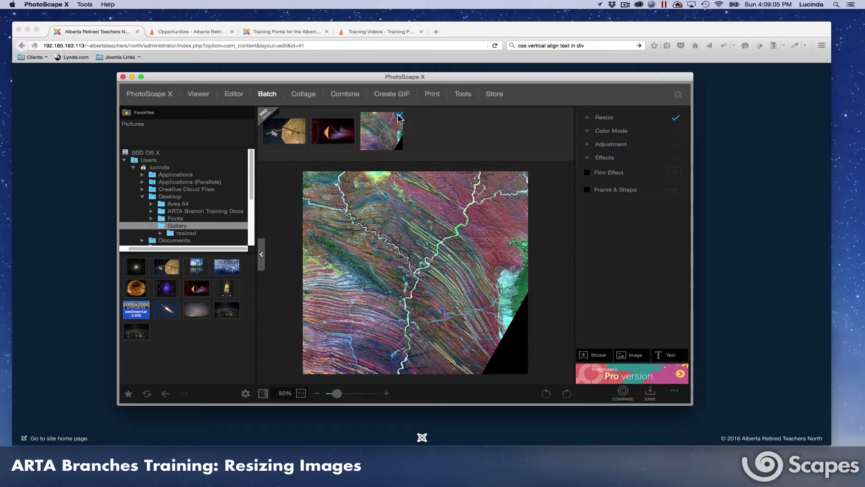
drag(166, 310, 426, 121)
drag(196, 309, 464, 123)
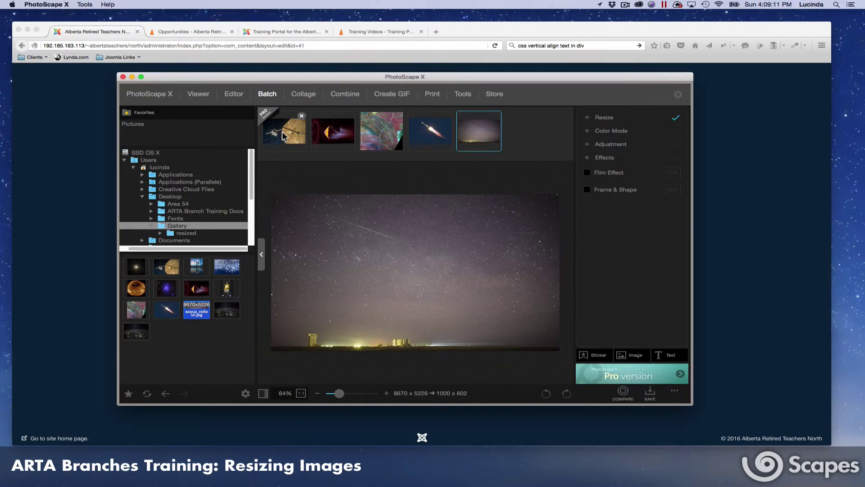
Expand the batch Resize settings and check the output dimensions of each of the five photos.
click(284, 135)
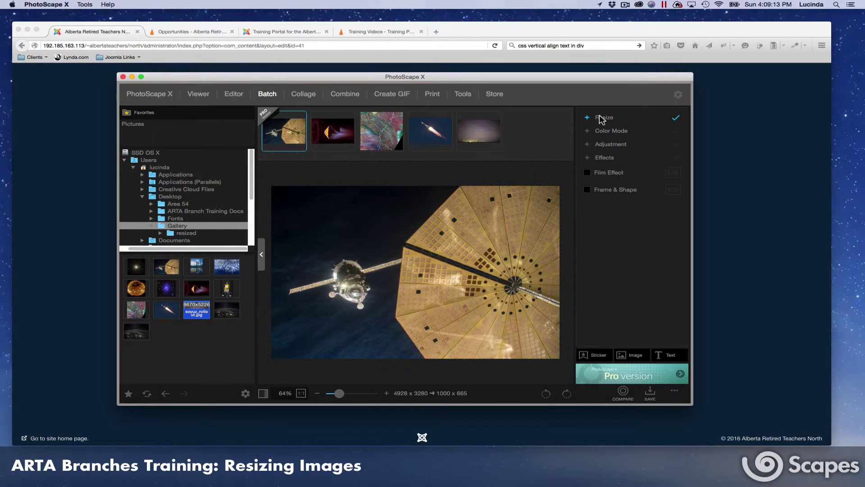
click(588, 118)
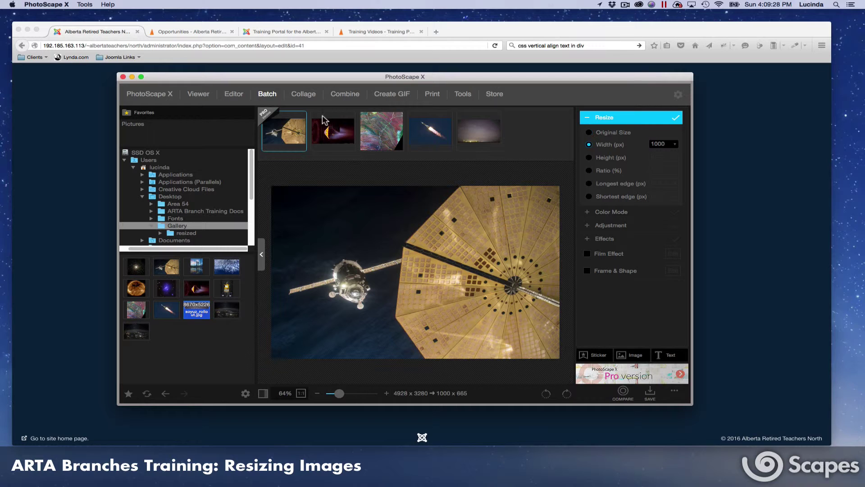
click(341, 140)
click(384, 135)
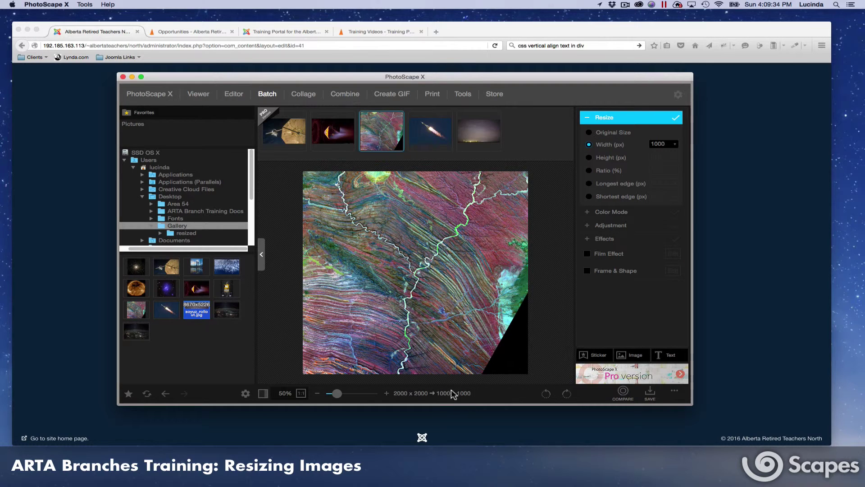
click(433, 135)
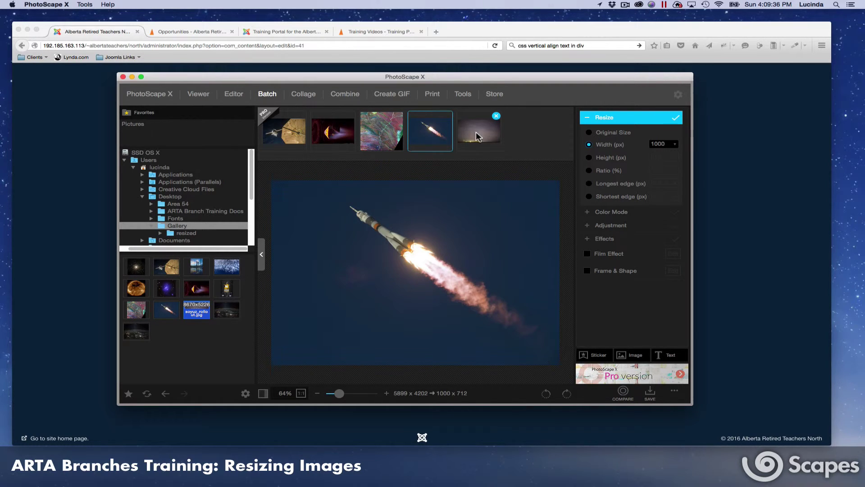
click(479, 137)
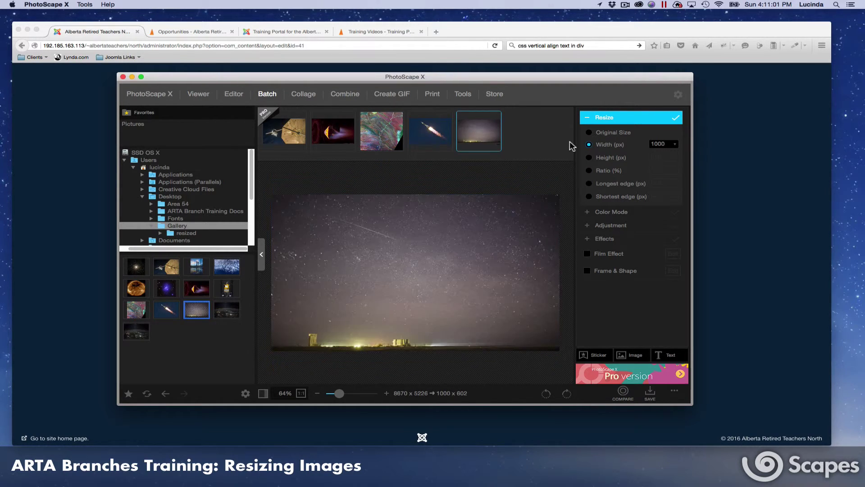
Save the batch to the Desktop/Gallery/resized folder in original format with JPEG quality 61 and the suffix -web.
click(650, 392)
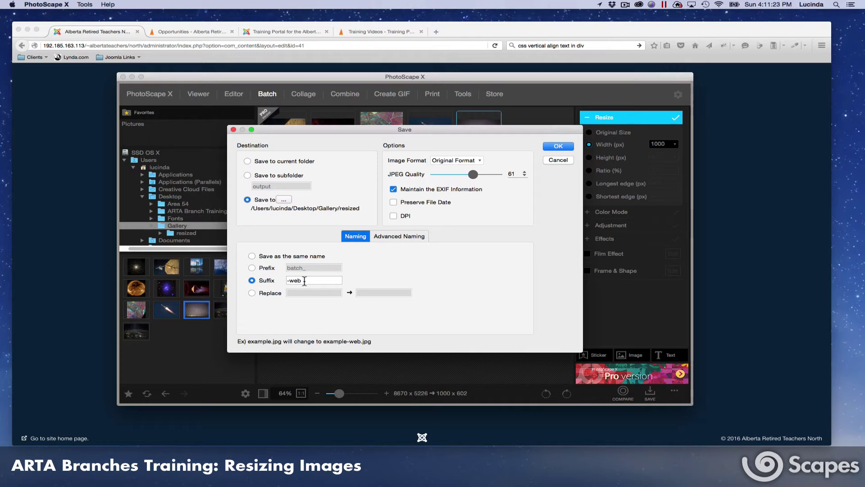
click(558, 146)
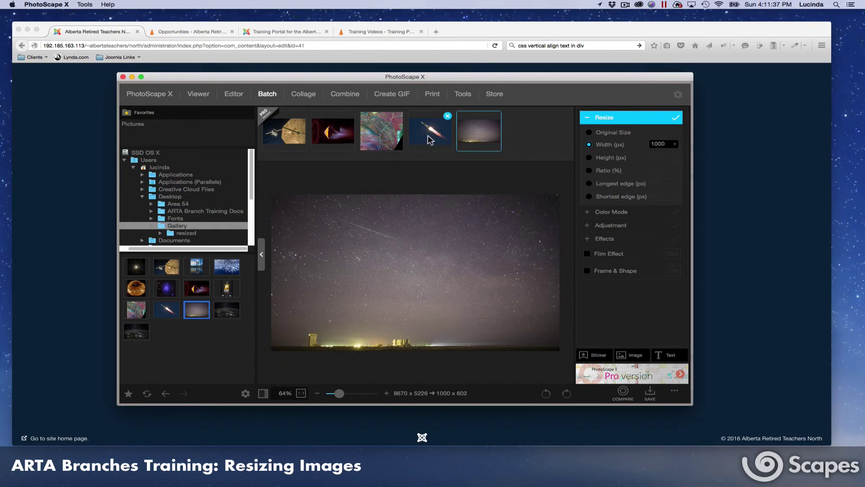
Remove all five photos from the batch.
mouse_move(494, 132)
click(496, 117)
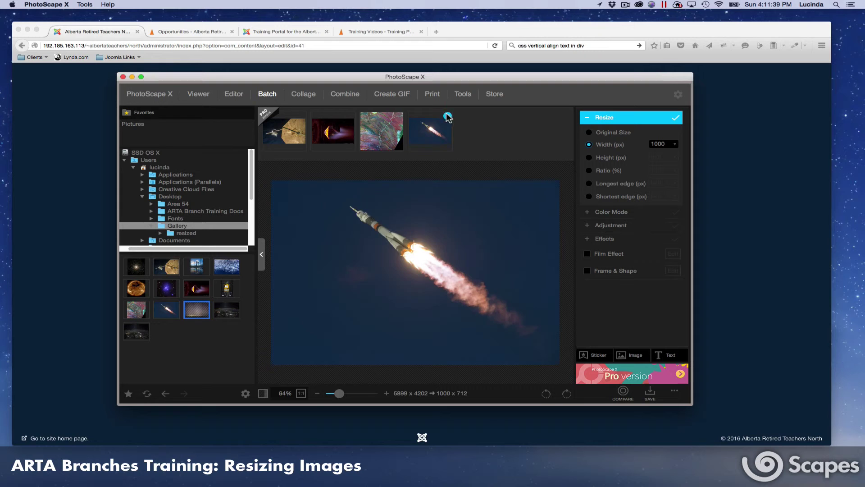
click(448, 117)
click(399, 117)
click(350, 116)
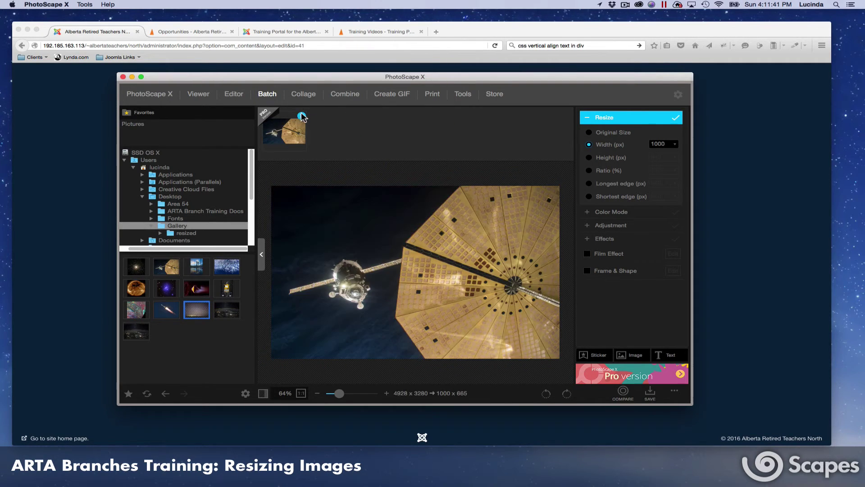
click(302, 116)
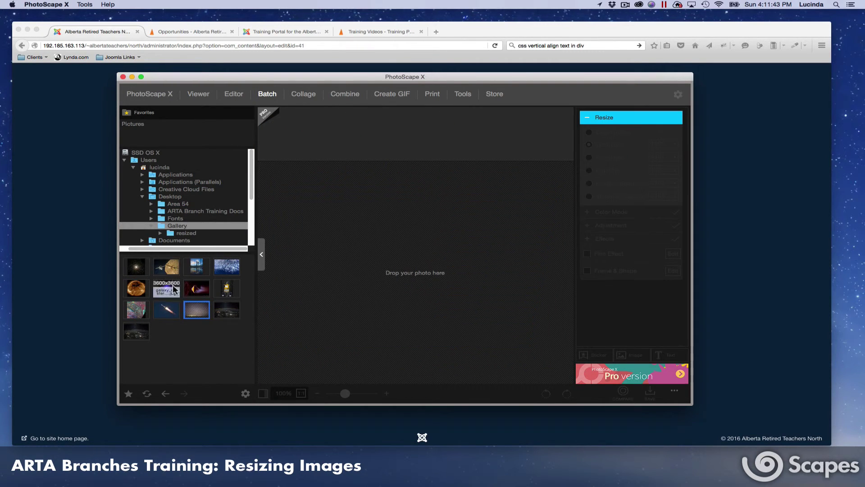
Add the vertical launch pad reflection photo, the gold satellite photo, the orange sun photo and the blue galaxy cluster photo to the batch.
drag(196, 268, 329, 171)
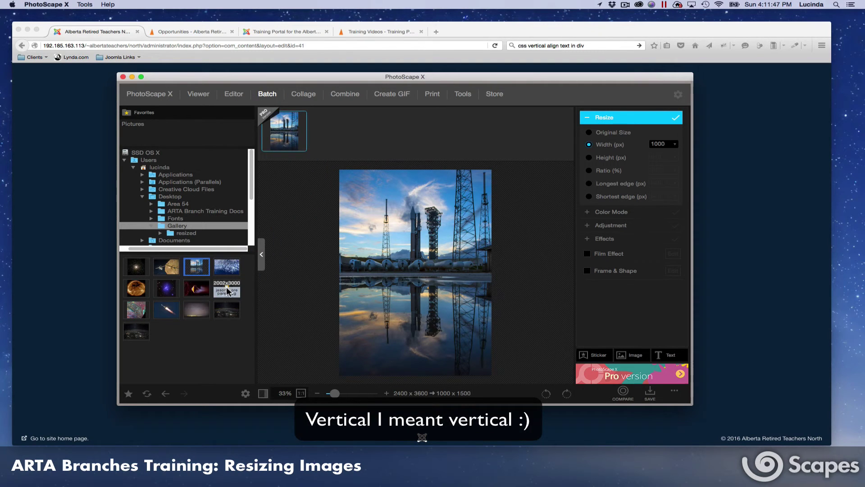
drag(228, 291, 333, 131)
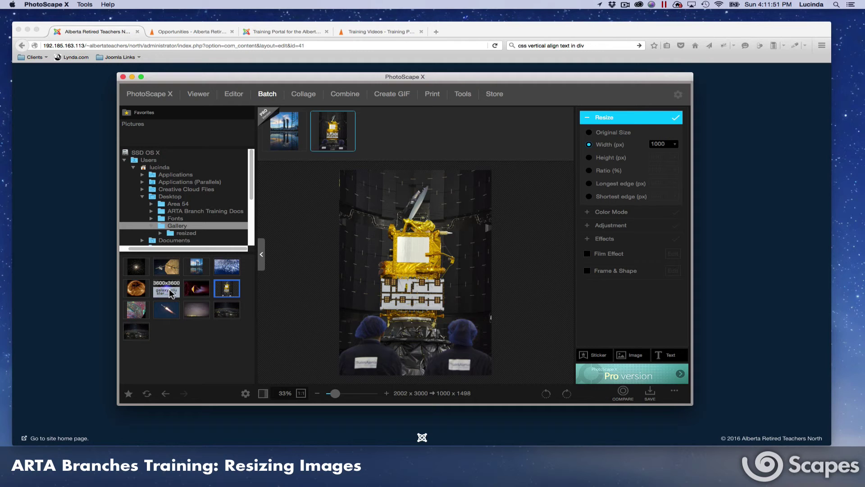
drag(135, 291, 382, 131)
drag(172, 283, 401, 132)
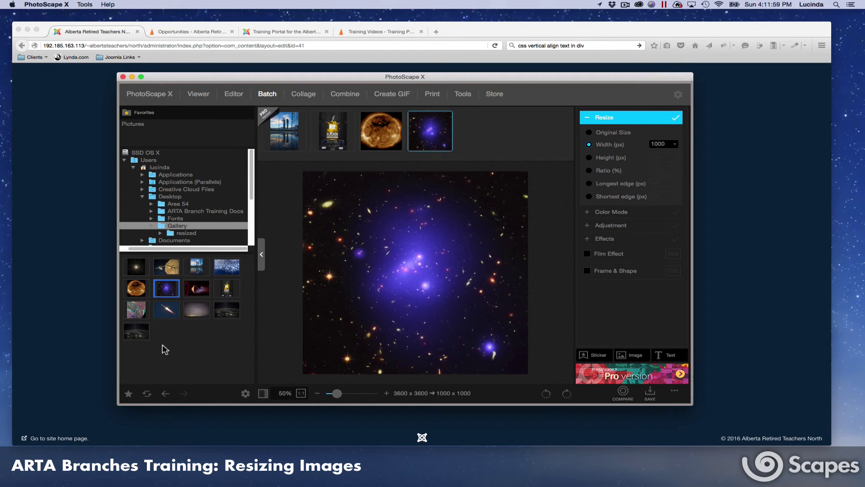
Resize the batch by height at 1000 px and save it to Desktop/Gallery/resized in original format with JPEG quality 61 and suffix -web.
click(290, 133)
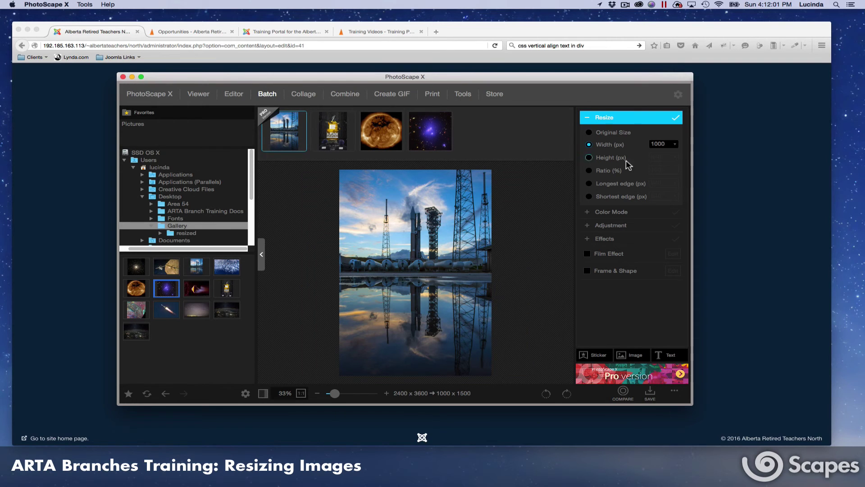
click(589, 157)
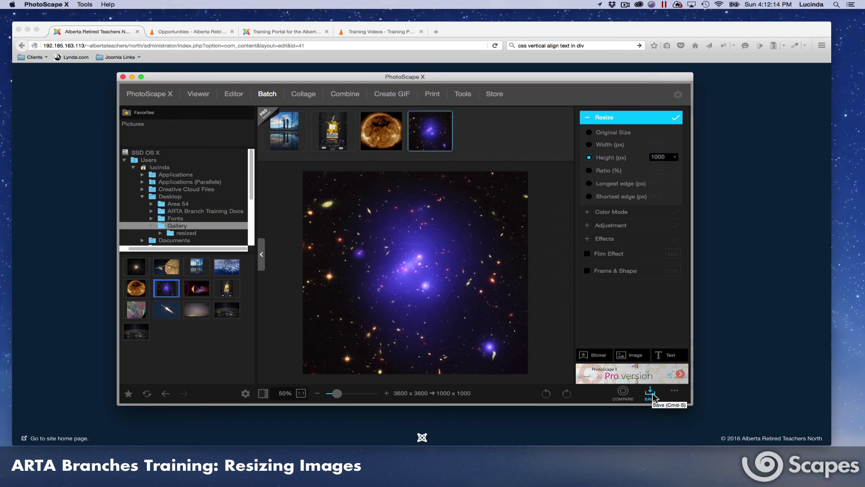
click(651, 392)
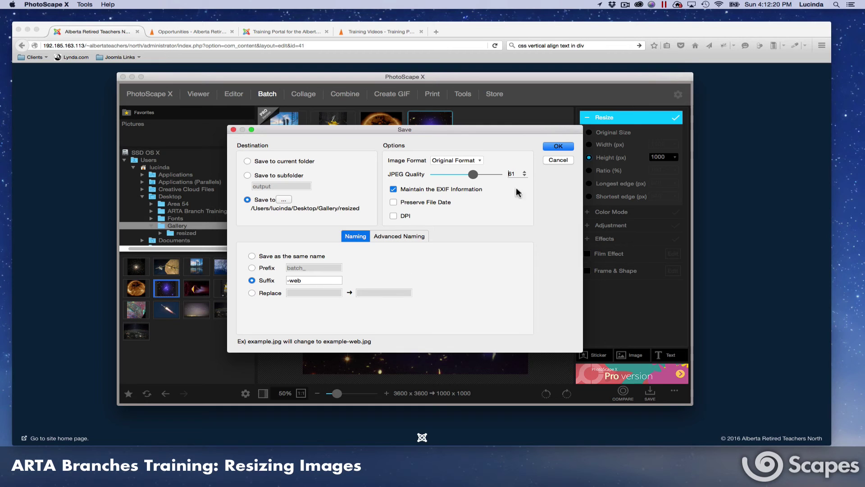
click(559, 146)
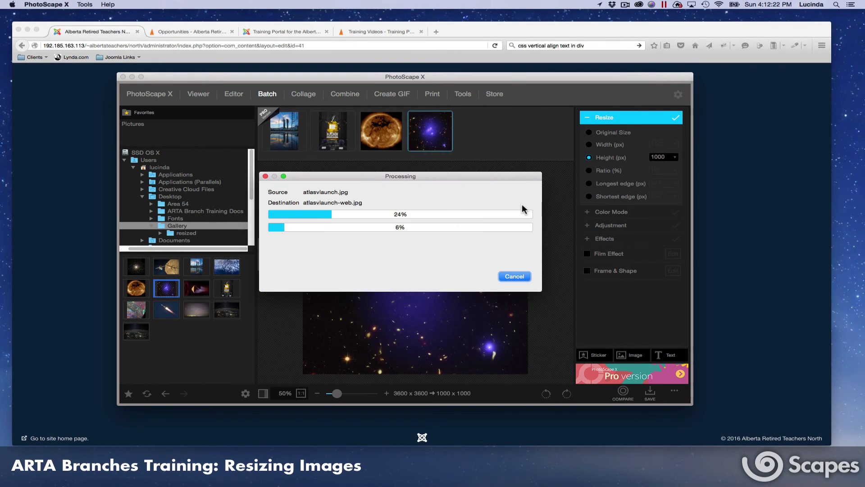